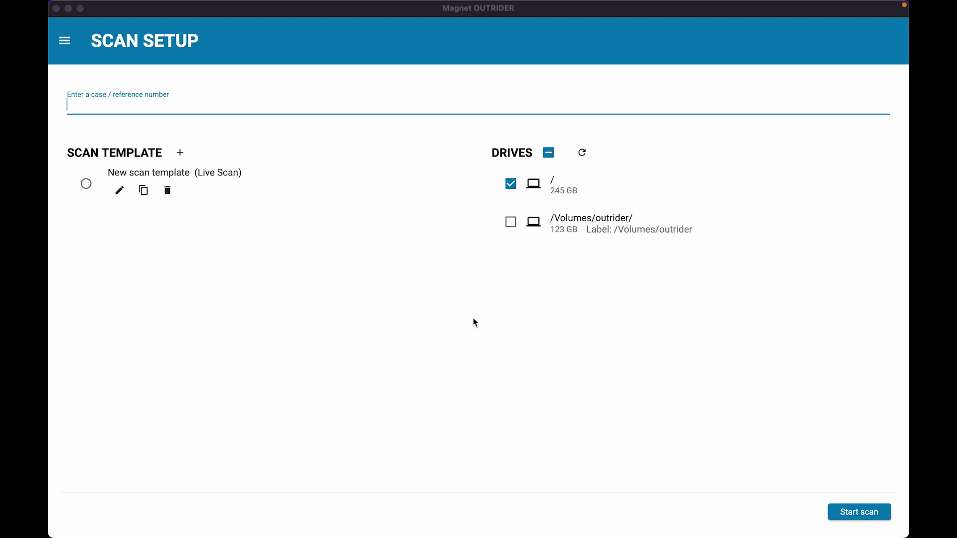
Step: Enter 345 as the case/reference number and add a new scan template
left_click(228, 106)
type("345")
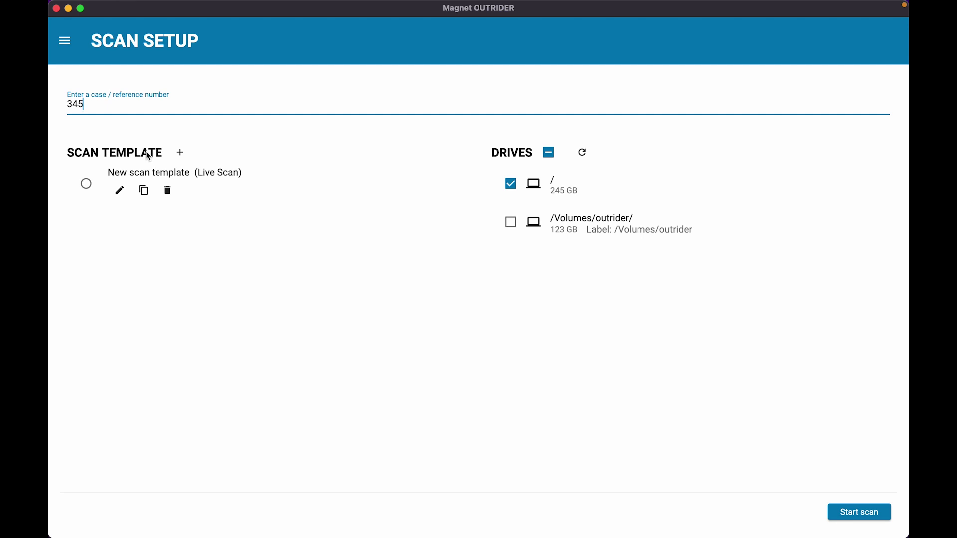
left_click(178, 154)
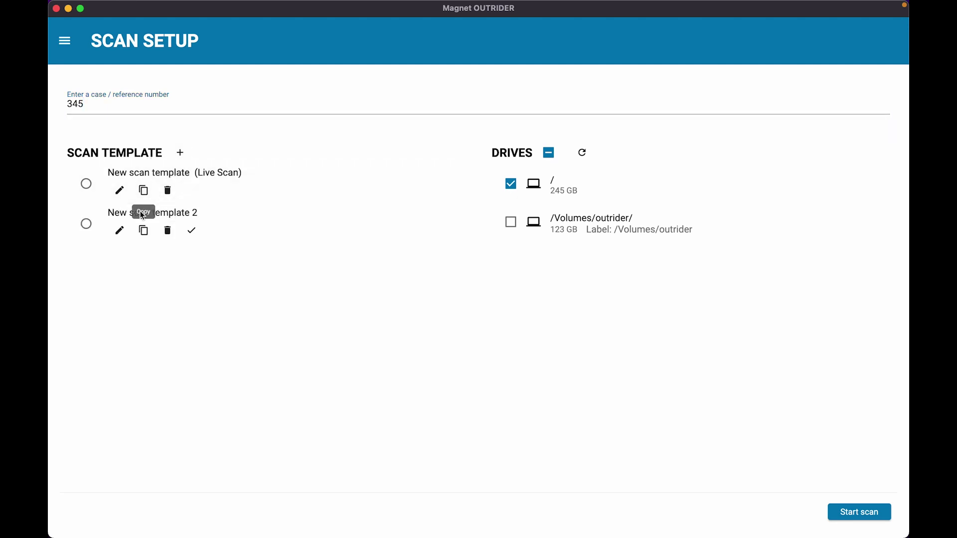
Step: Add the keywords "lightroom" and "photoshop" to the keyword list of New scan template 2
left_click(119, 230)
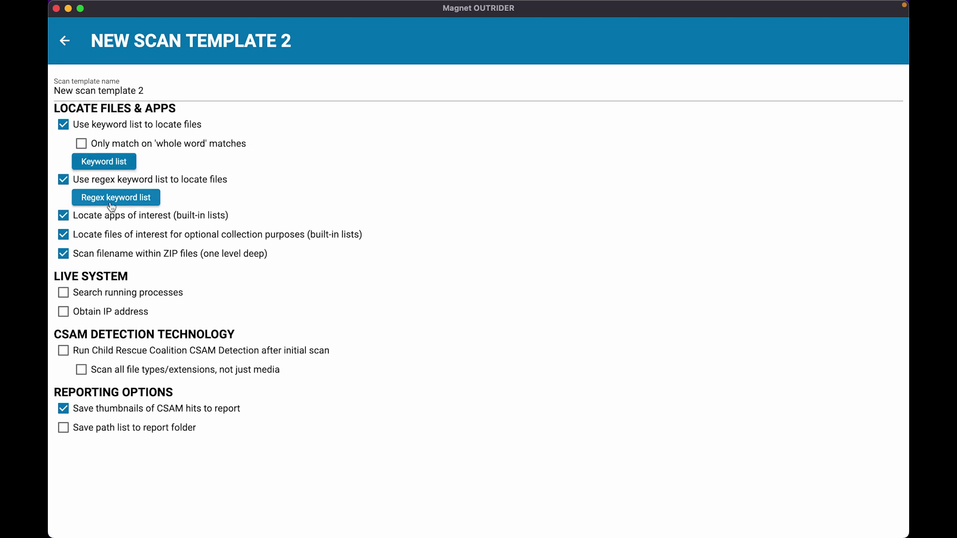
left_click(119, 169)
left_click(454, 275)
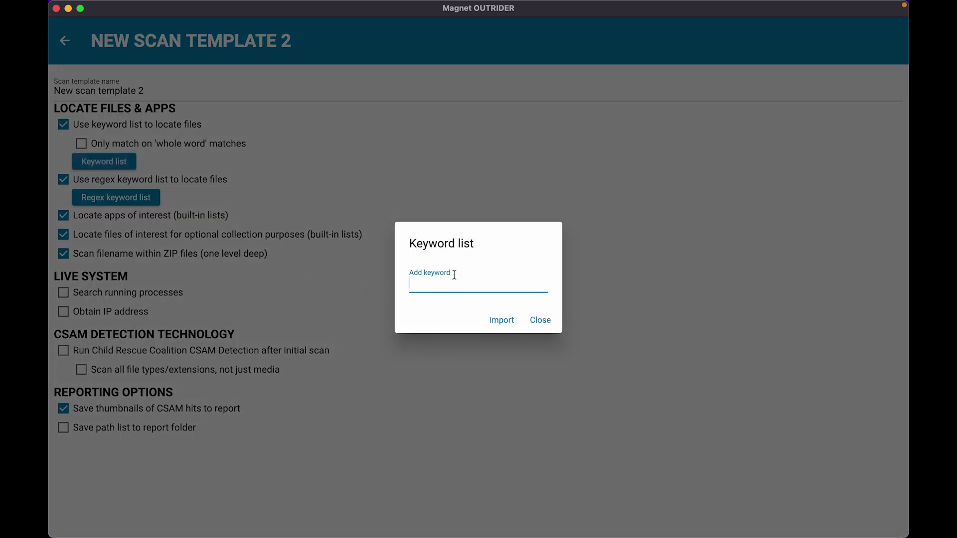
type("lightrom")
key("BackSpace")
type("om")
key("Return")
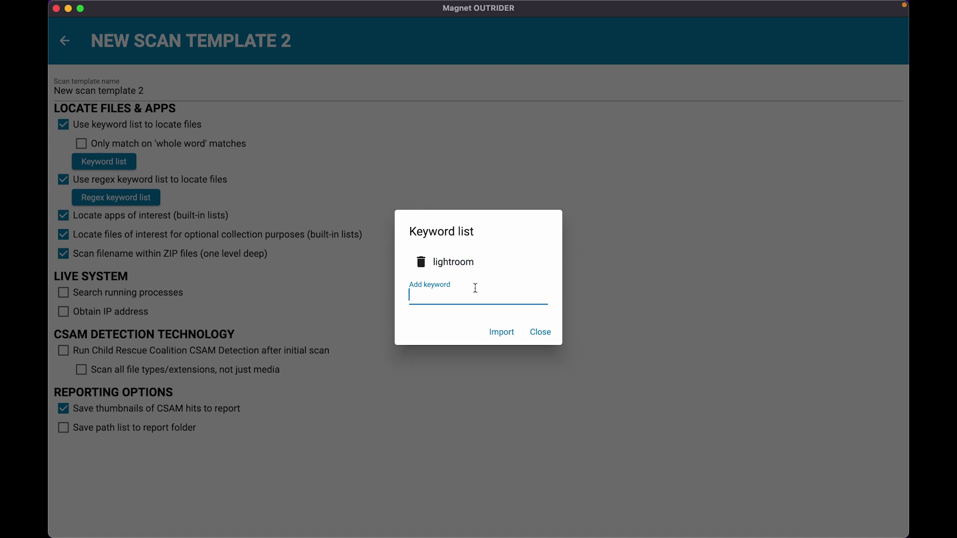
type("photoshop")
key("Return")
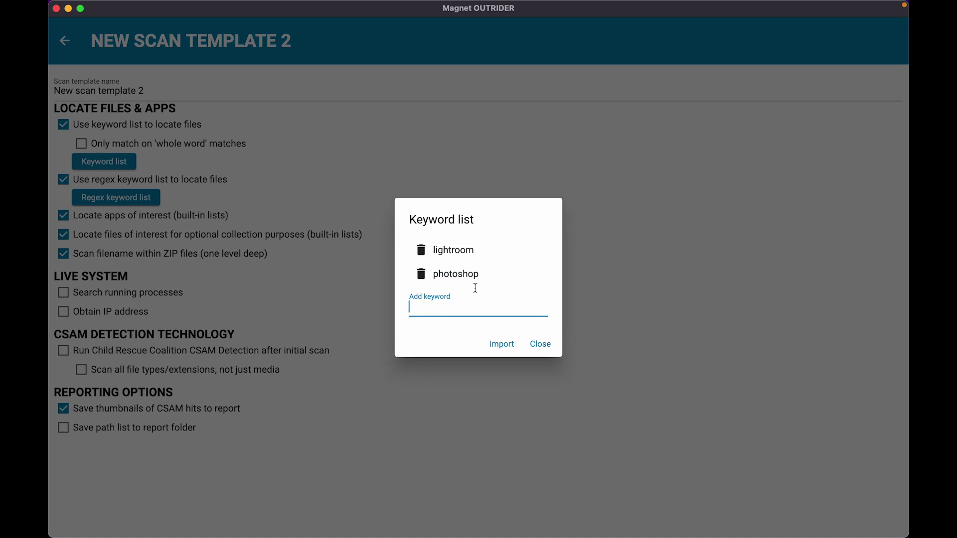
left_click(536, 344)
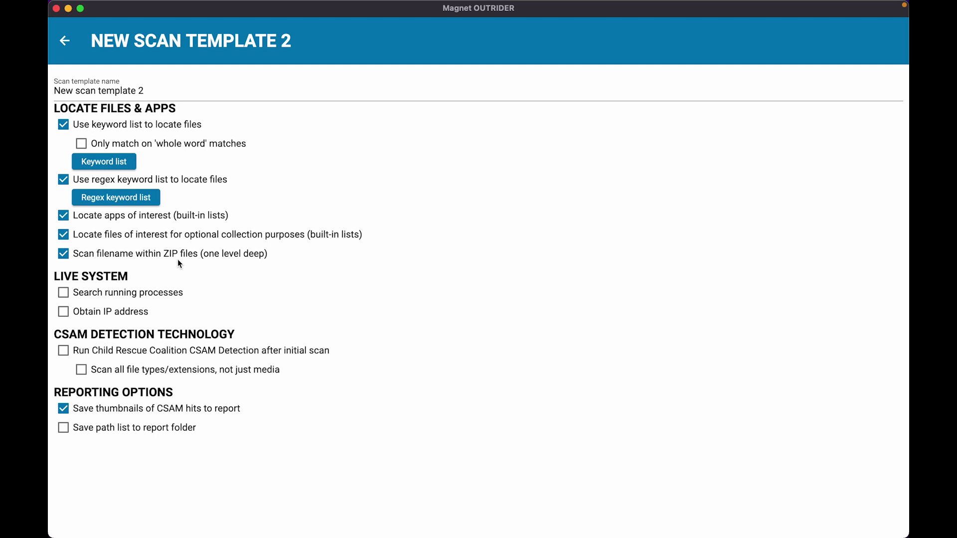
Step: Enable searching running processes, obtaining the IP address, and running Child Rescue Coalition CSAM Detection after the initial scan
left_click(63, 294)
left_click(63, 313)
left_click(62, 352)
Step: Rename the scan template to "Field Triage 2" and return to the scan setup
left_click(150, 90)
left_click_drag(150, 90, 52, 91)
type("Field Triage 2")
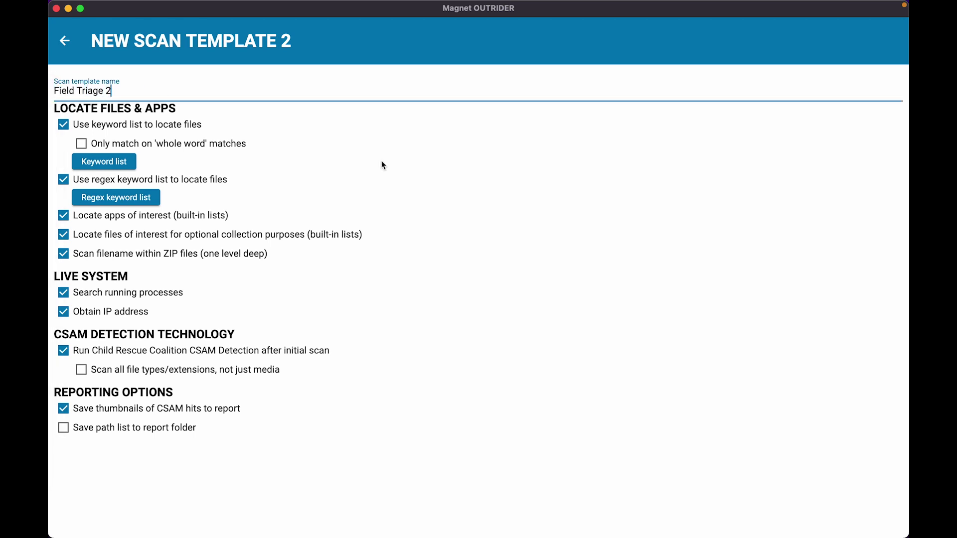
left_click(64, 40)
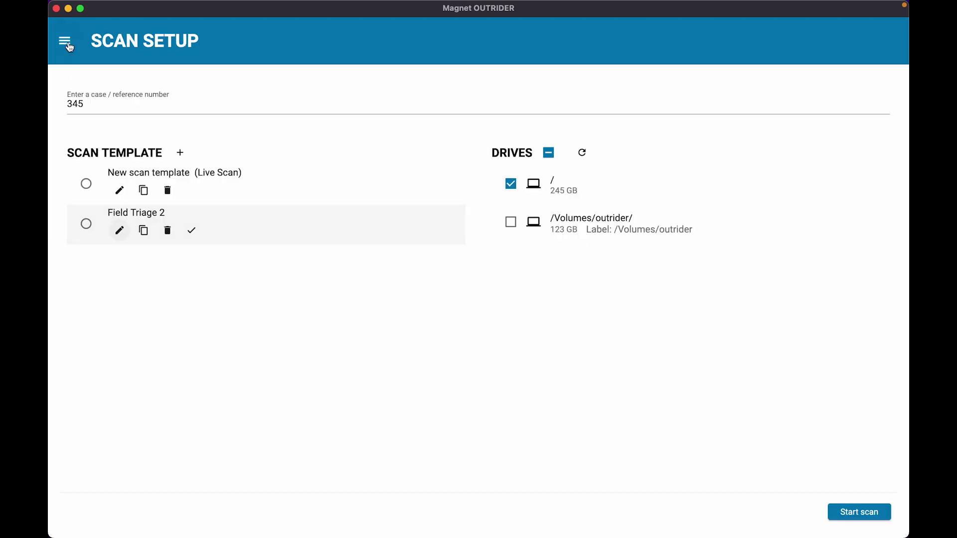
Step: Run a scan of the root drive using the Field Triage 2 template
left_click(88, 226)
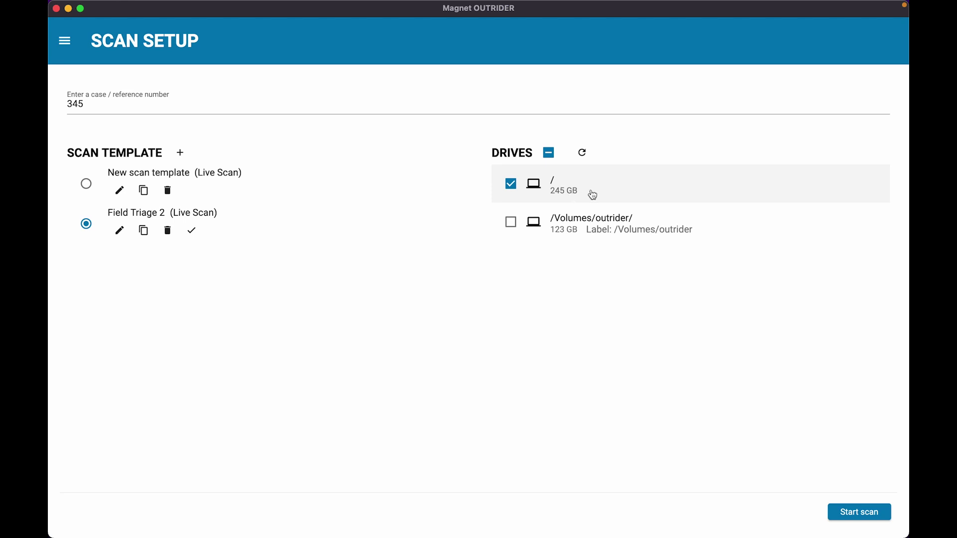
left_click(847, 513)
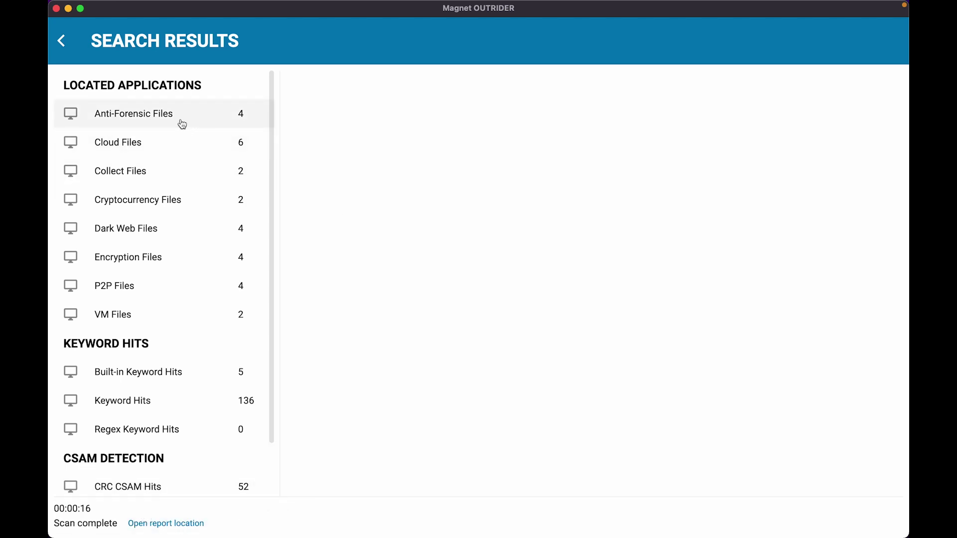
Step: Review the located application results category by category, from Anti-Forensic, Cloud and Collect files through Encryption and VM files
left_click(128, 123)
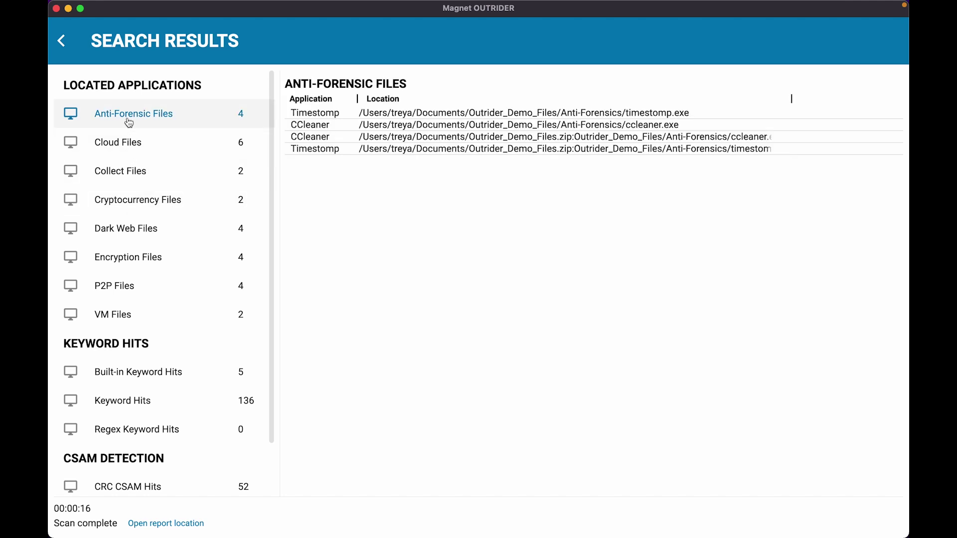
left_click(130, 141)
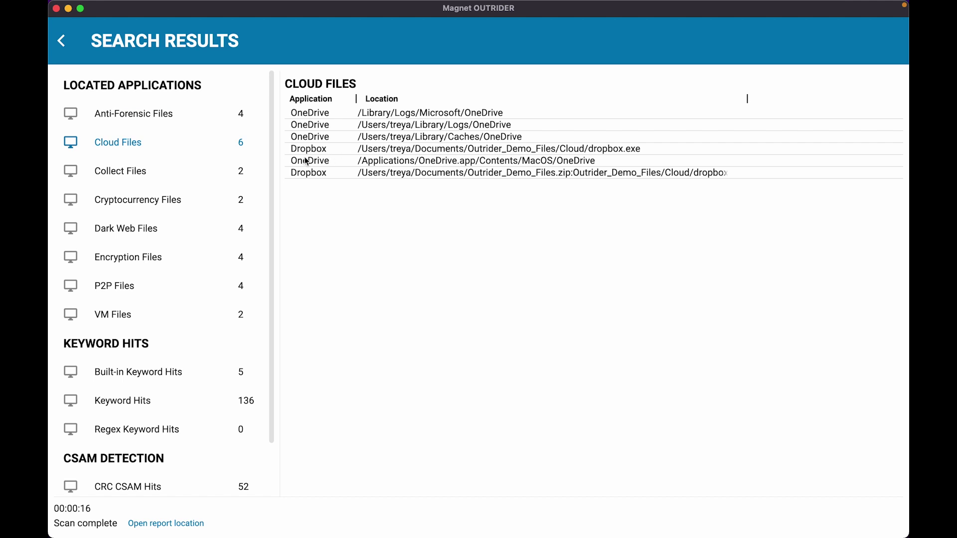
left_click(167, 172)
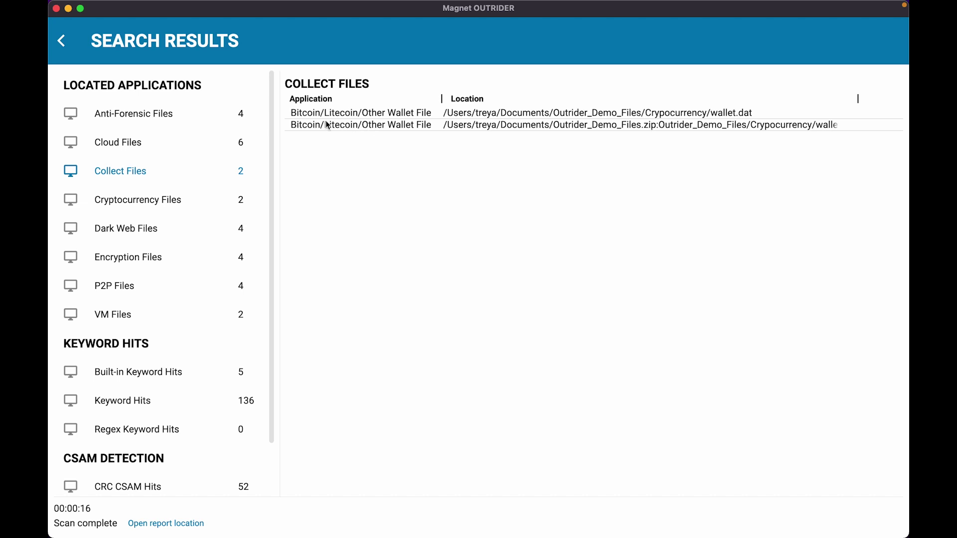
left_click(161, 200)
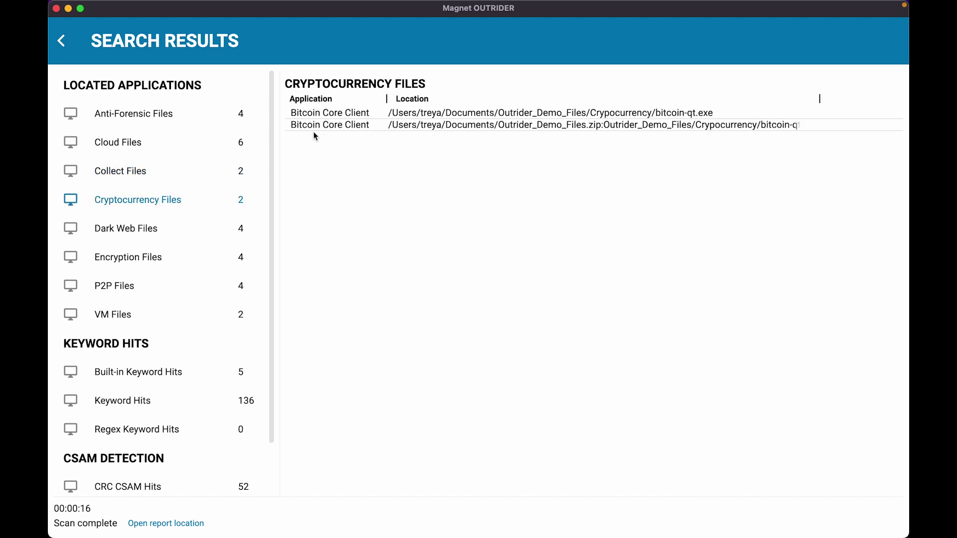
left_click(129, 242)
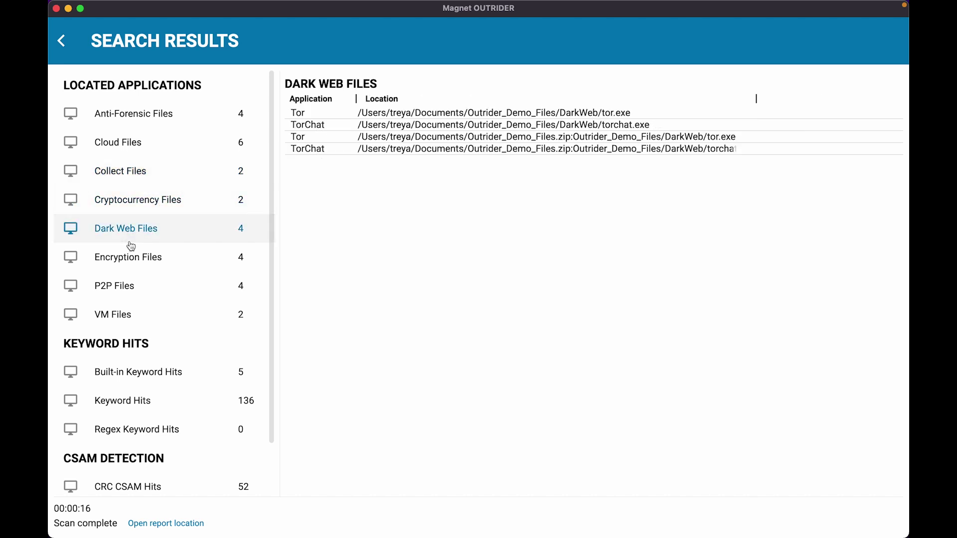
left_click(133, 261)
scroll(131, 261, "down", 2)
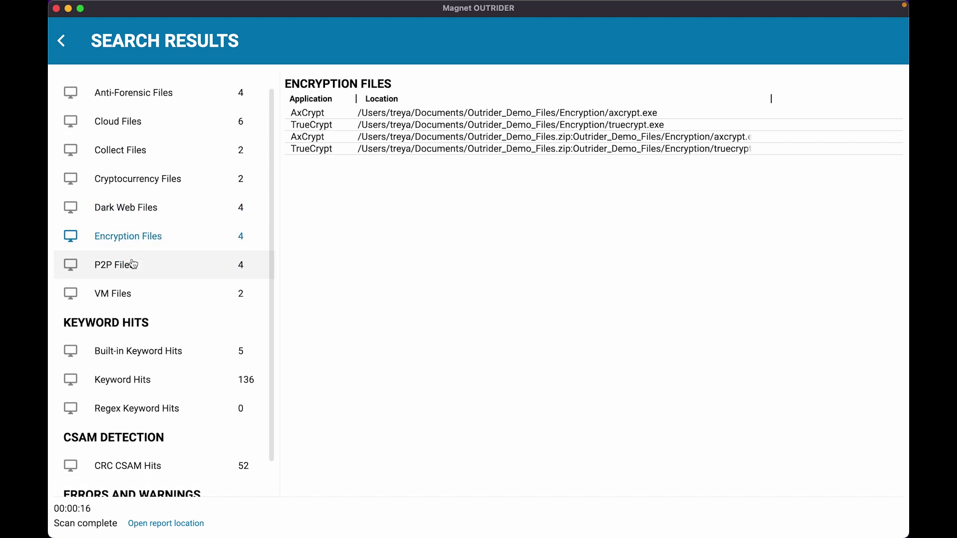
left_click(128, 276)
scroll(128, 275, "down", 1)
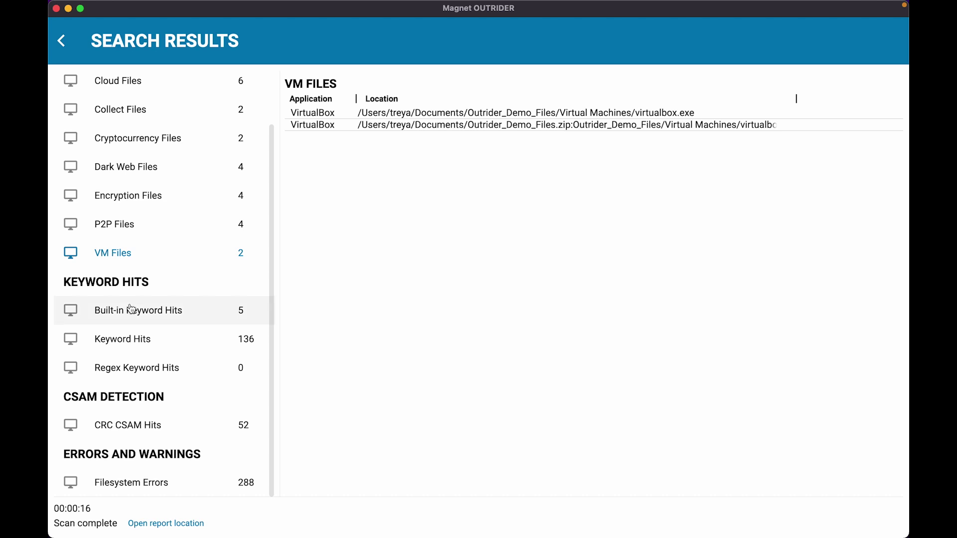
Step: Examine the built-in keyword hits and the hits for the custom keywords
left_click(120, 317)
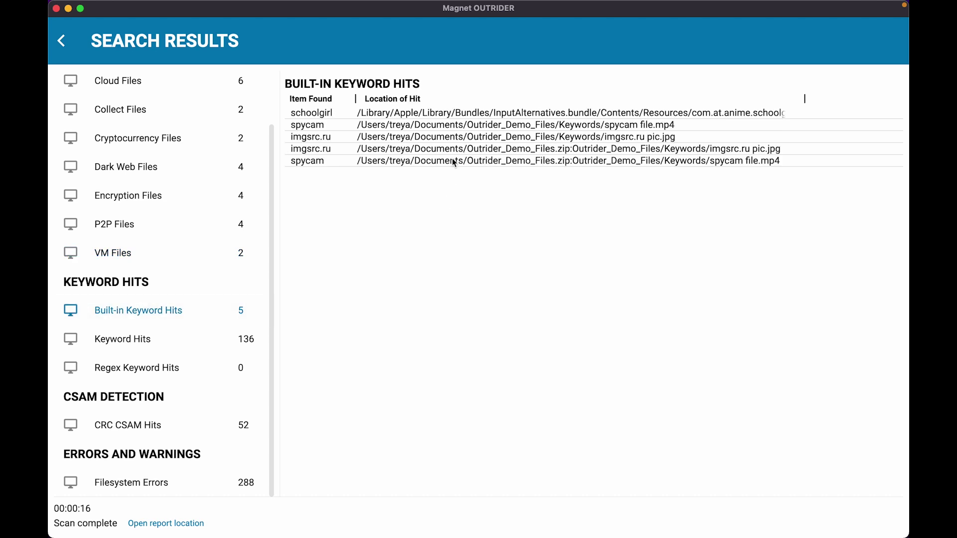
left_click(130, 348)
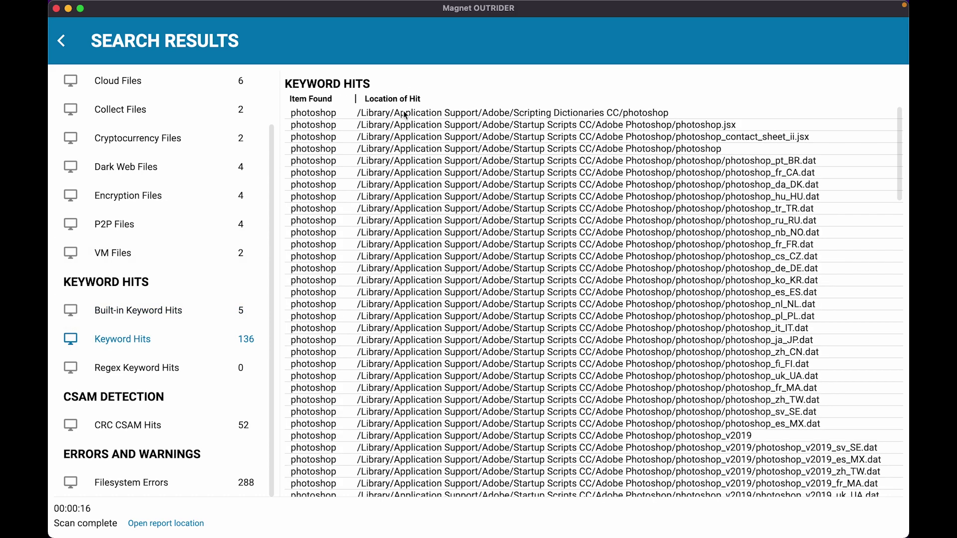
scroll(391, 183, "down", 20)
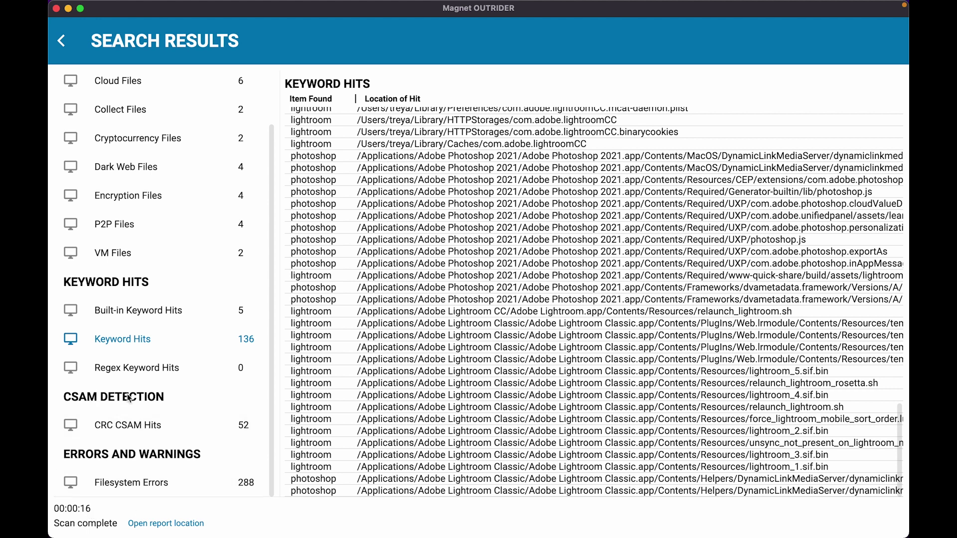
Step: Examine the thumbnails and file locations of the CRC CSAM hits
left_click(175, 424)
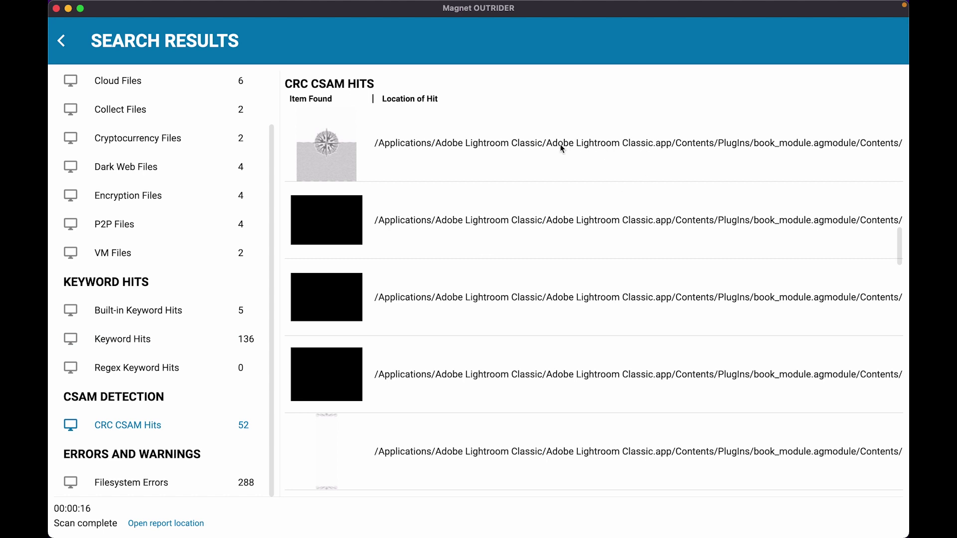
scroll(579, 151, "up", 5)
scroll(579, 151, "up", 4)
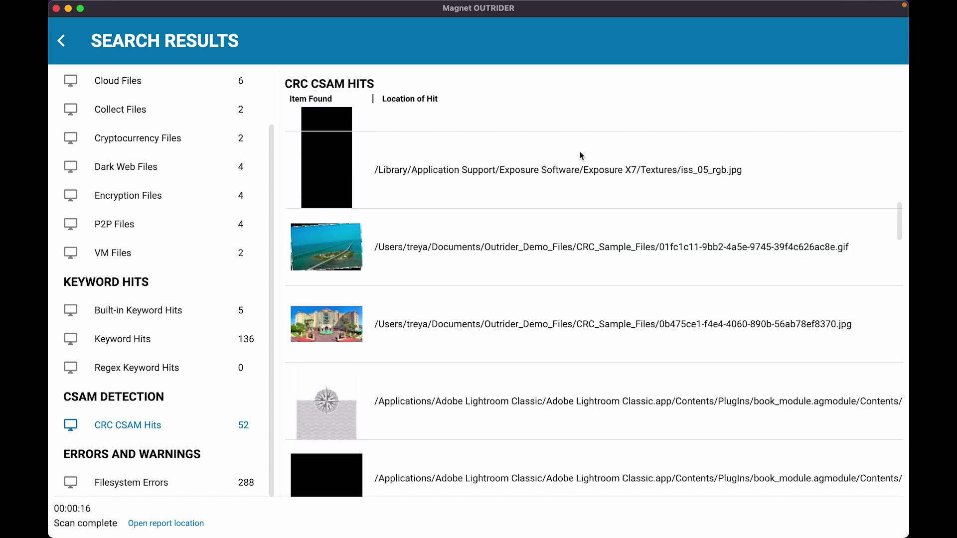
scroll(510, 172, "up", 2)
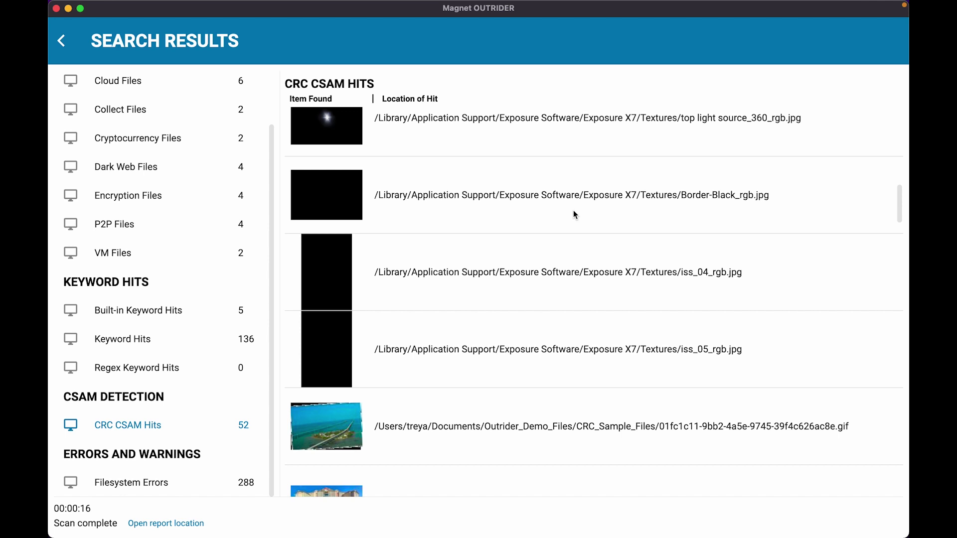
scroll(574, 214, "up", 1)
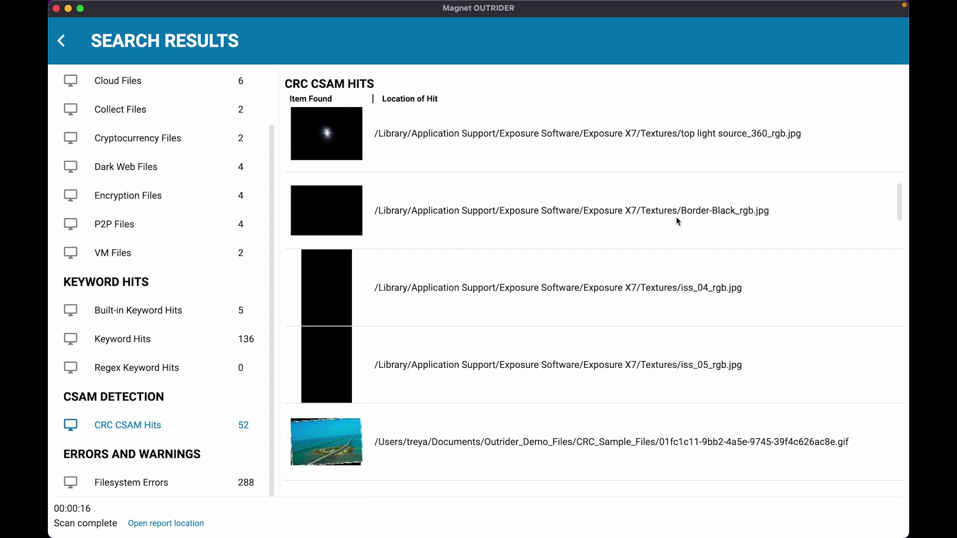
scroll(676, 220, "down", 10)
scroll(676, 220, "down", 5)
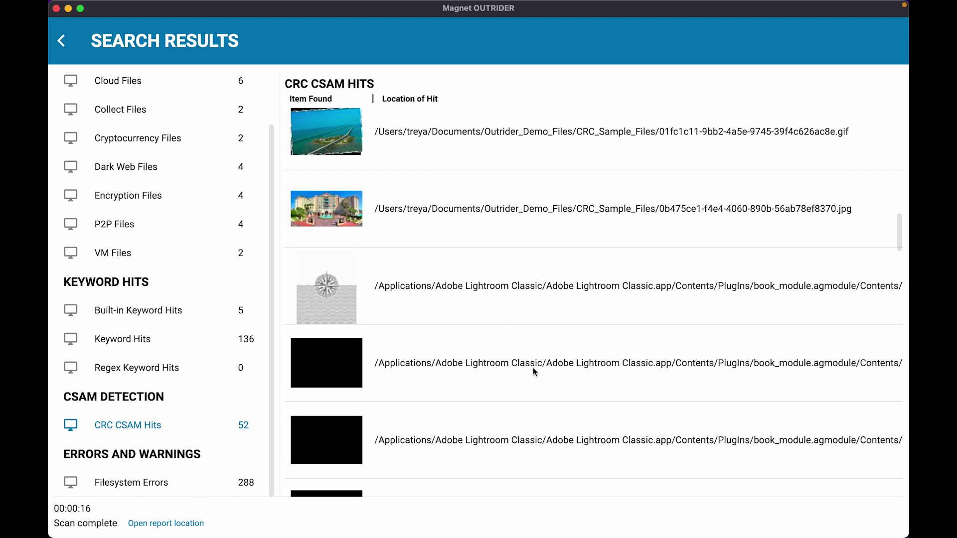
scroll(663, 404, "down", 1)
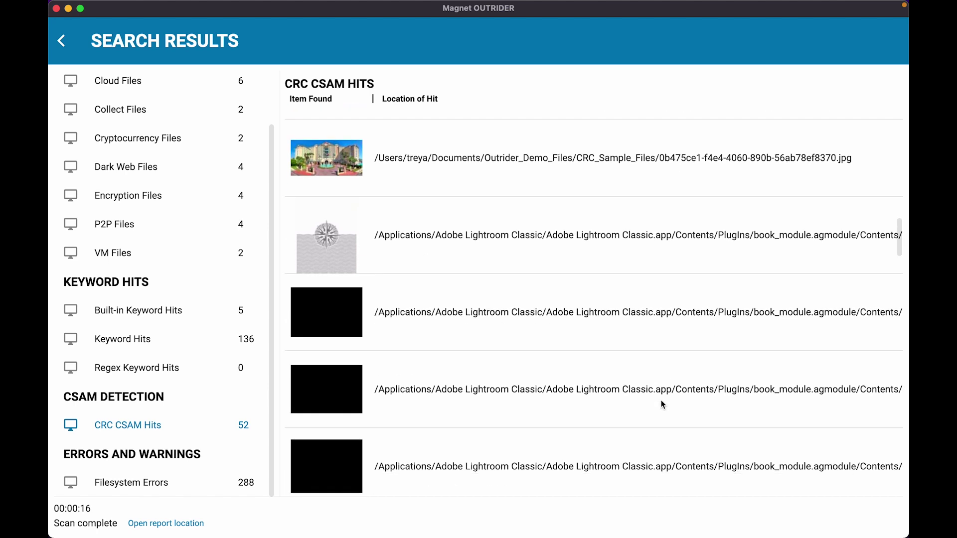
scroll(663, 403, "up", 4)
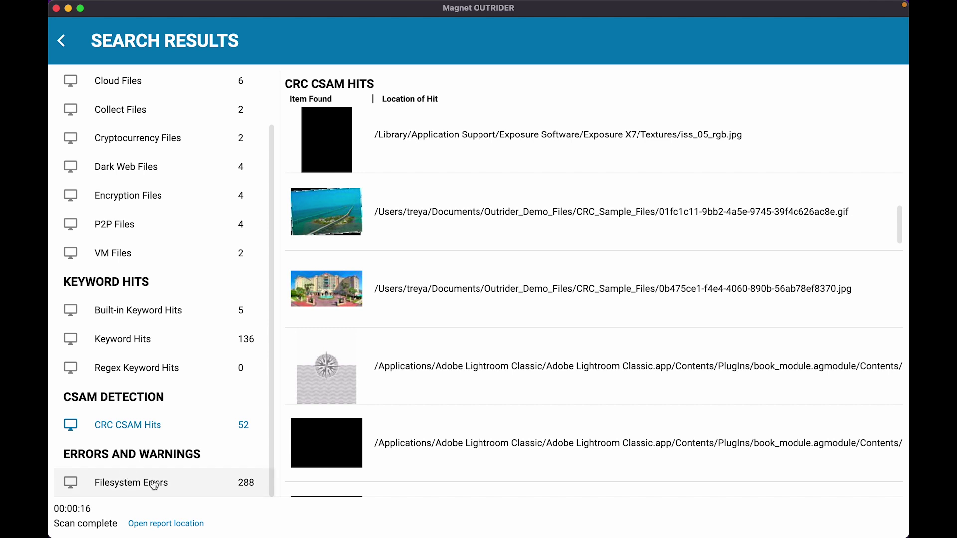
Step: Check the filesystem errors and their paths, and go back to the start of the result categories
left_click(186, 485)
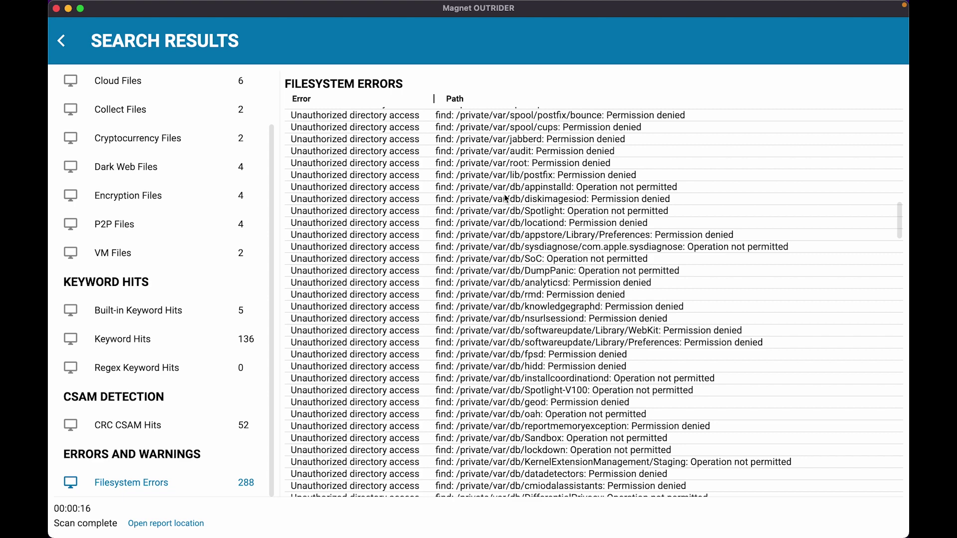
scroll(506, 198, "up", 1)
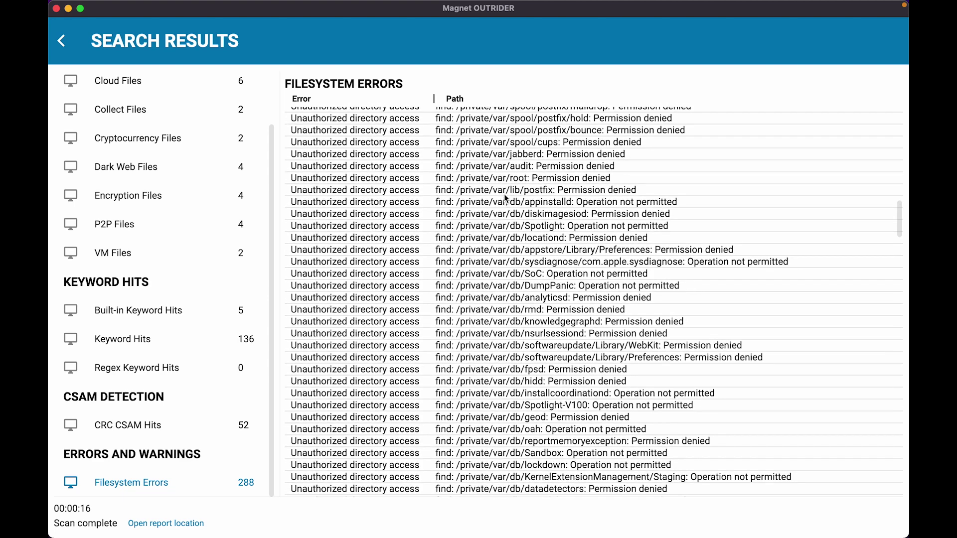
scroll(505, 198, "up", 10)
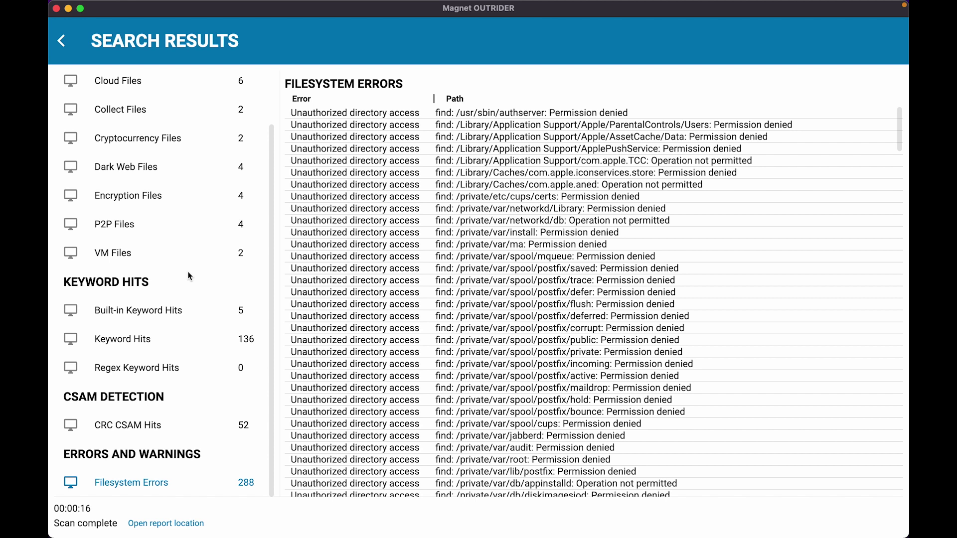
scroll(188, 272, "up", 2)
scroll(187, 275, "up", 2)
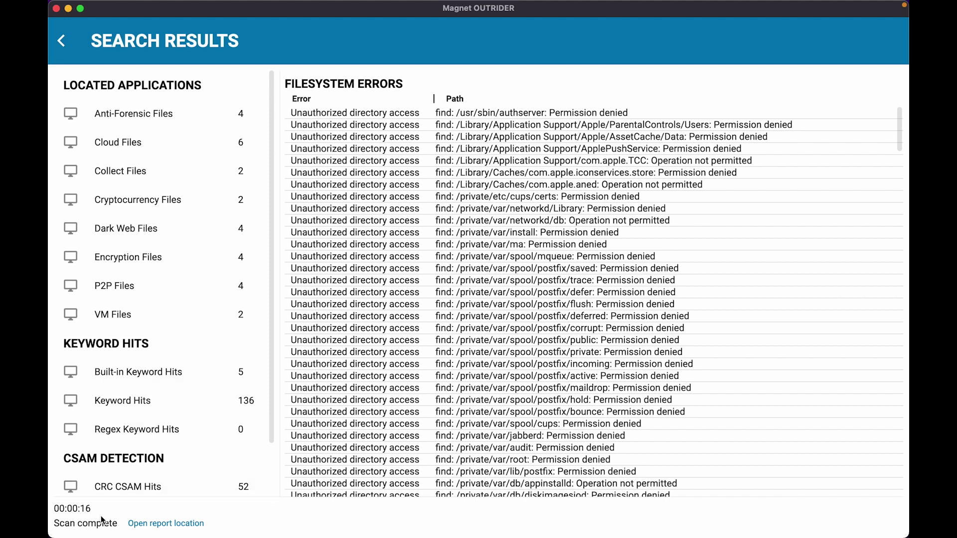
Step: Open report.html from the report location and review its live system information and located apps sections
left_click(146, 528)
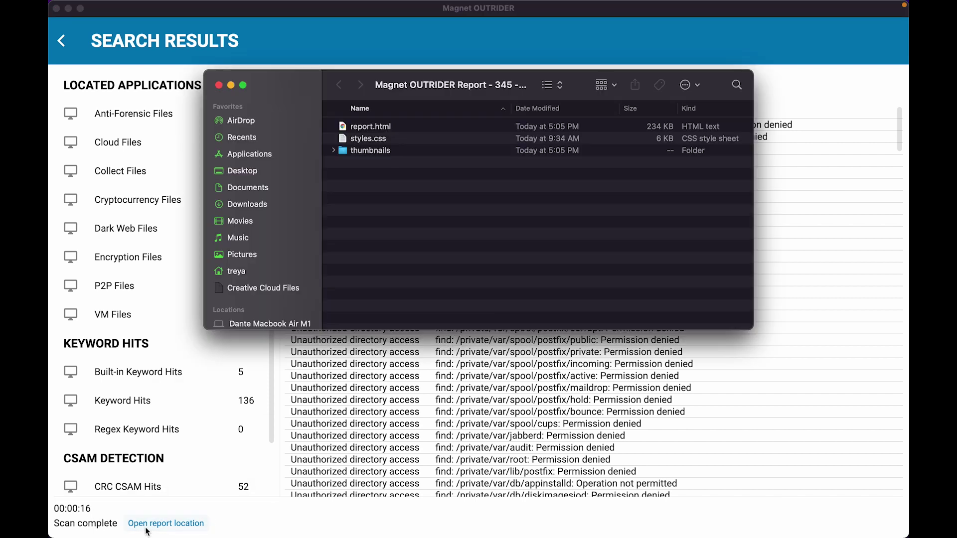
double_click(377, 128)
scroll(350, 205, "down", 5)
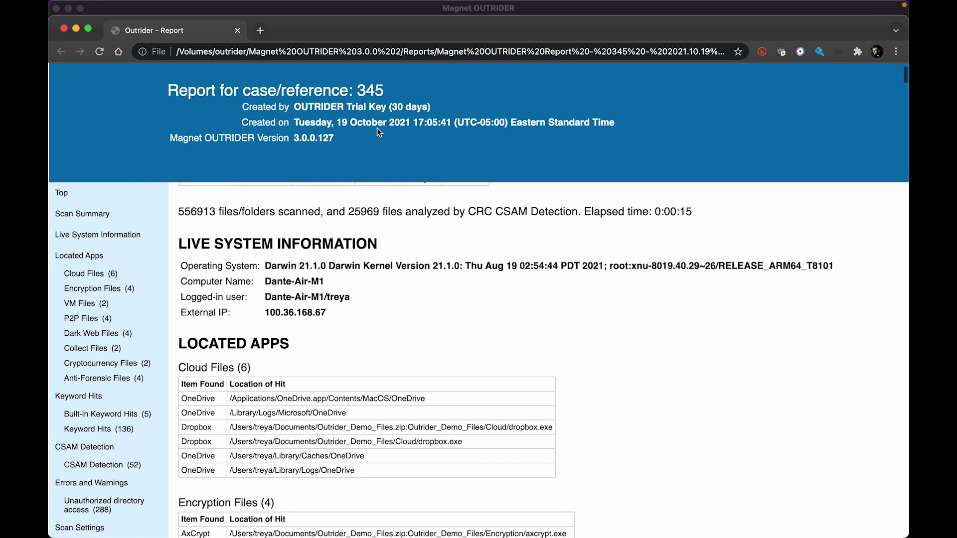
scroll(350, 205, "down", 10)
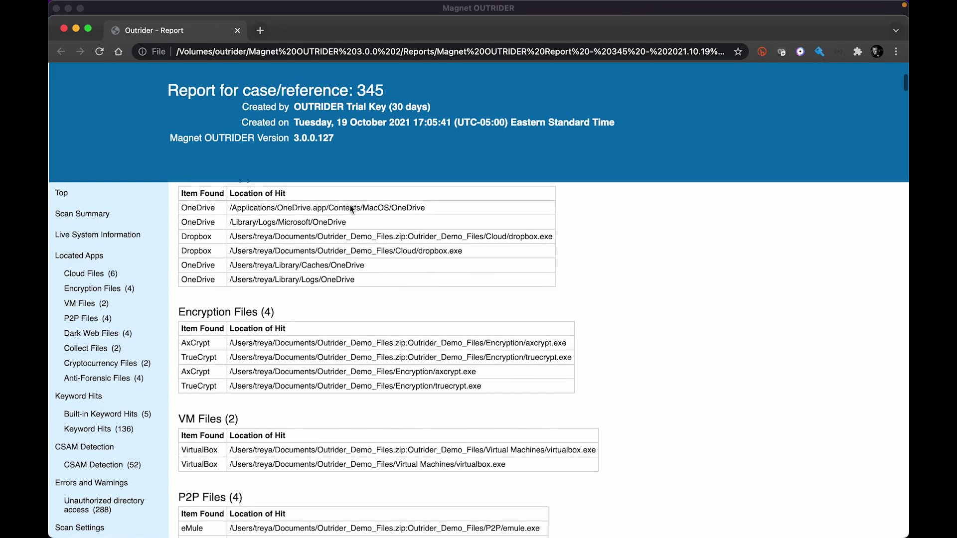
scroll(350, 209, "down", 1)
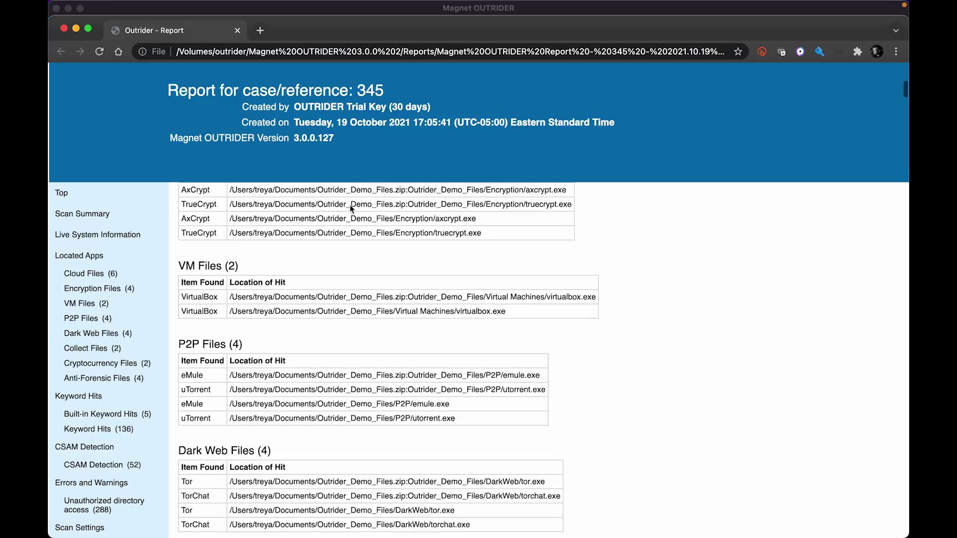